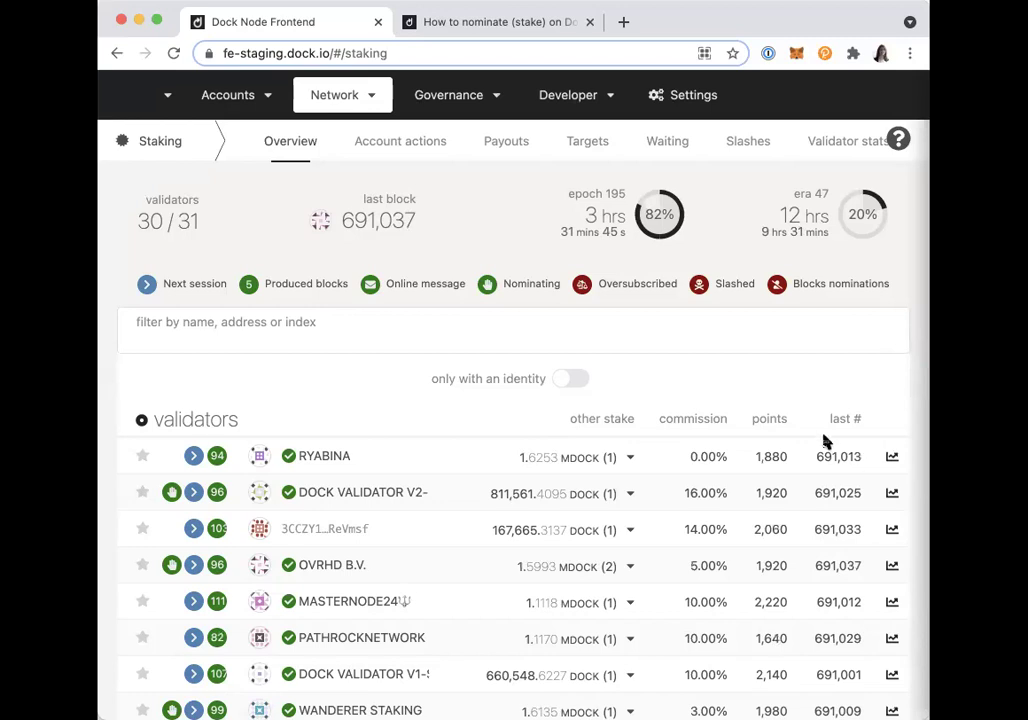
- Look over the validators on the staking overview, and open the list of own accounts
scroll(856, 436, down, 2)
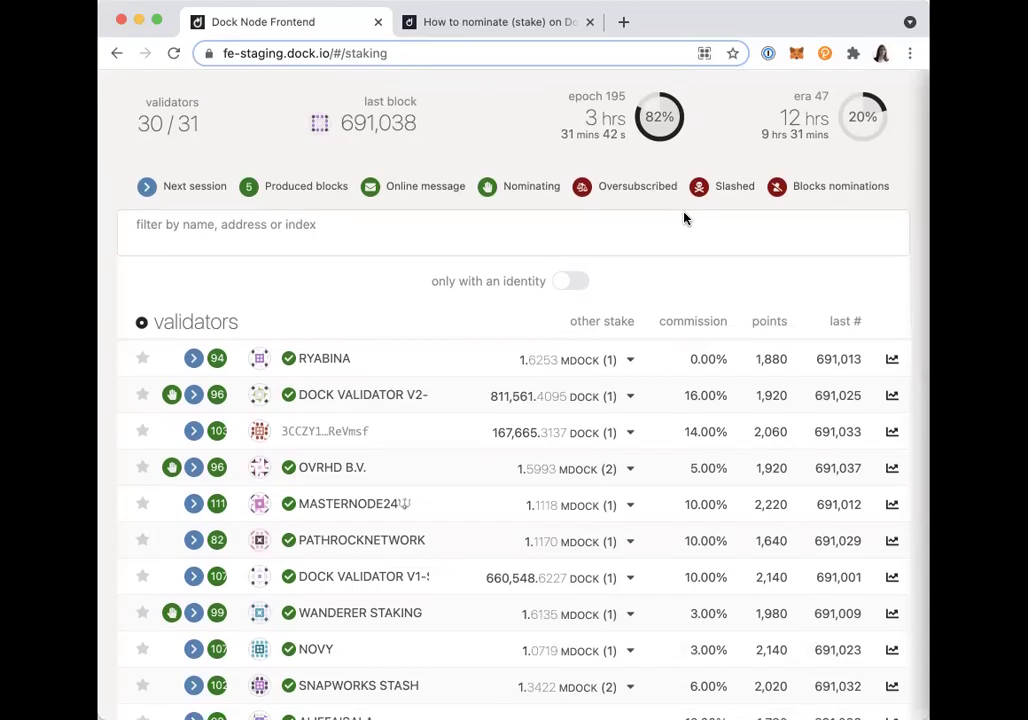
scroll(684, 218, up, 2)
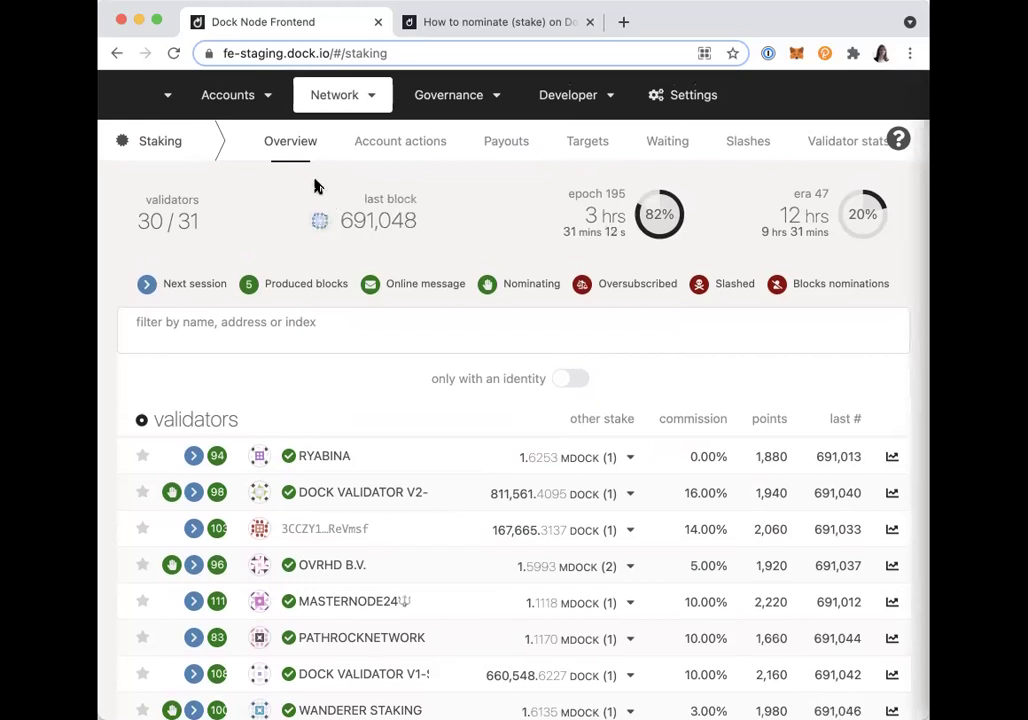
mouse_move(264, 101)
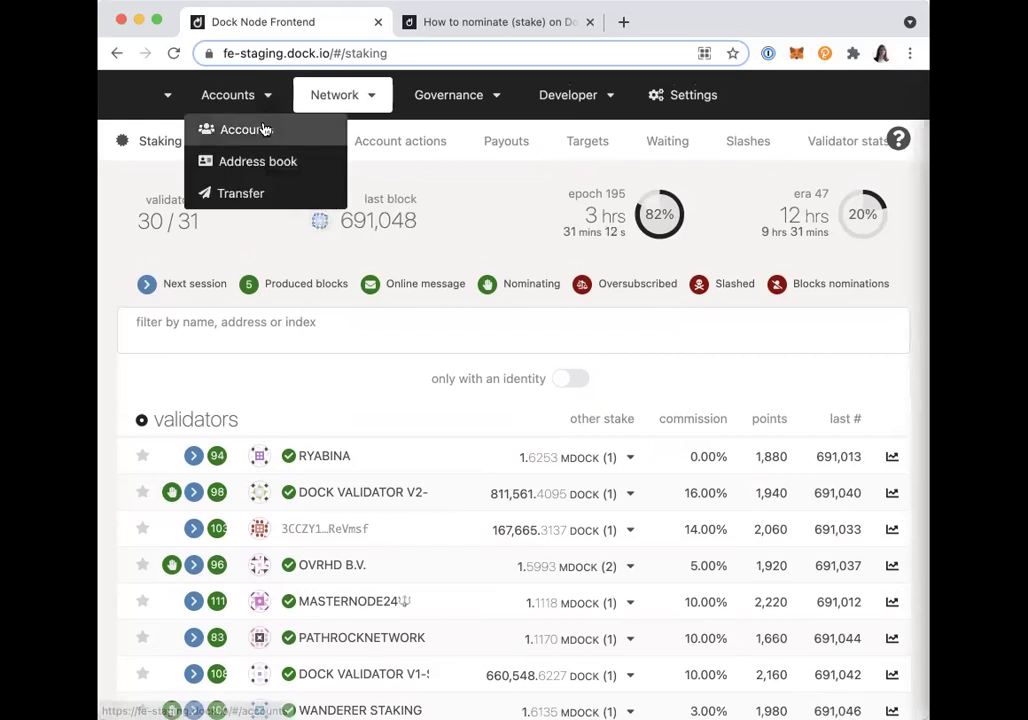
click(264, 131)
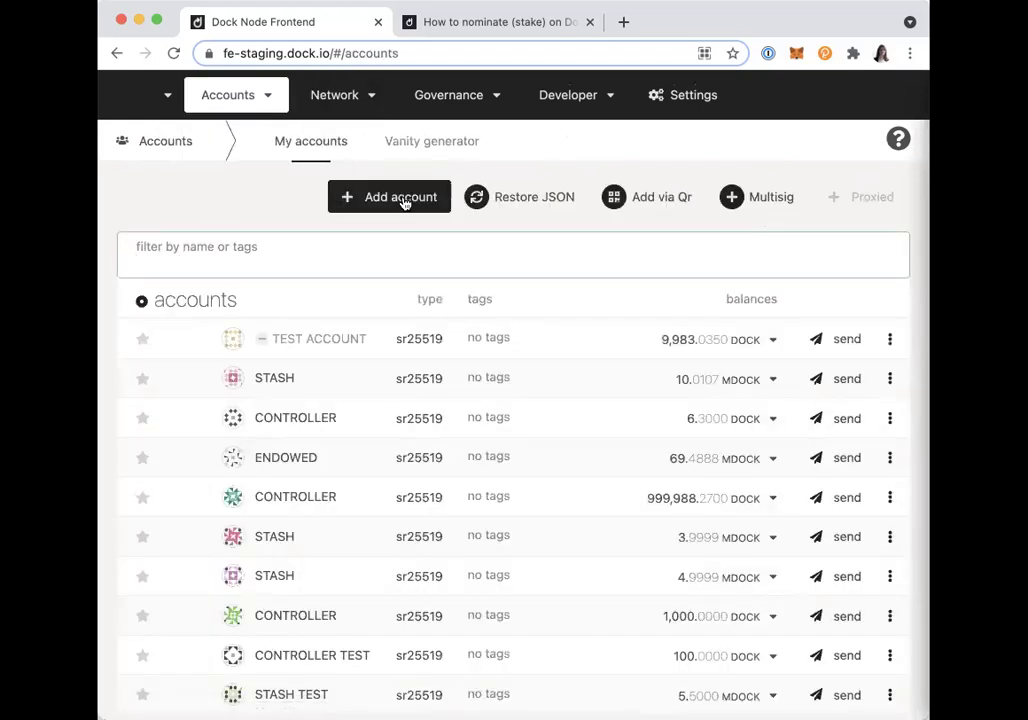
- Go to the staking account actions and start setting up a new nominator
mouse_move(356, 113)
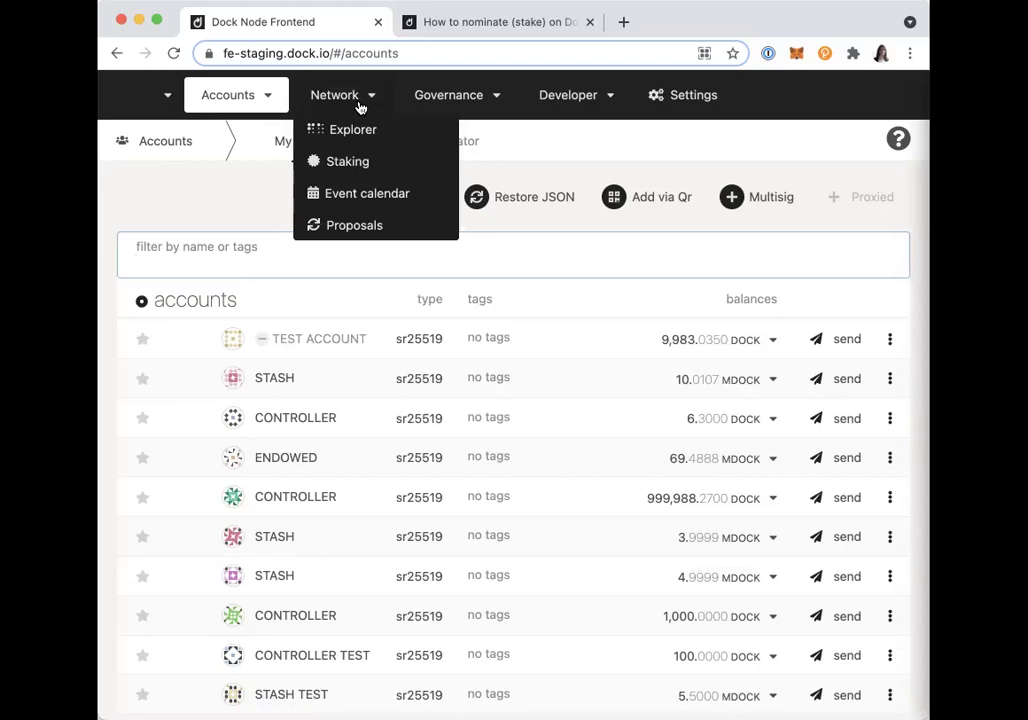
click(358, 163)
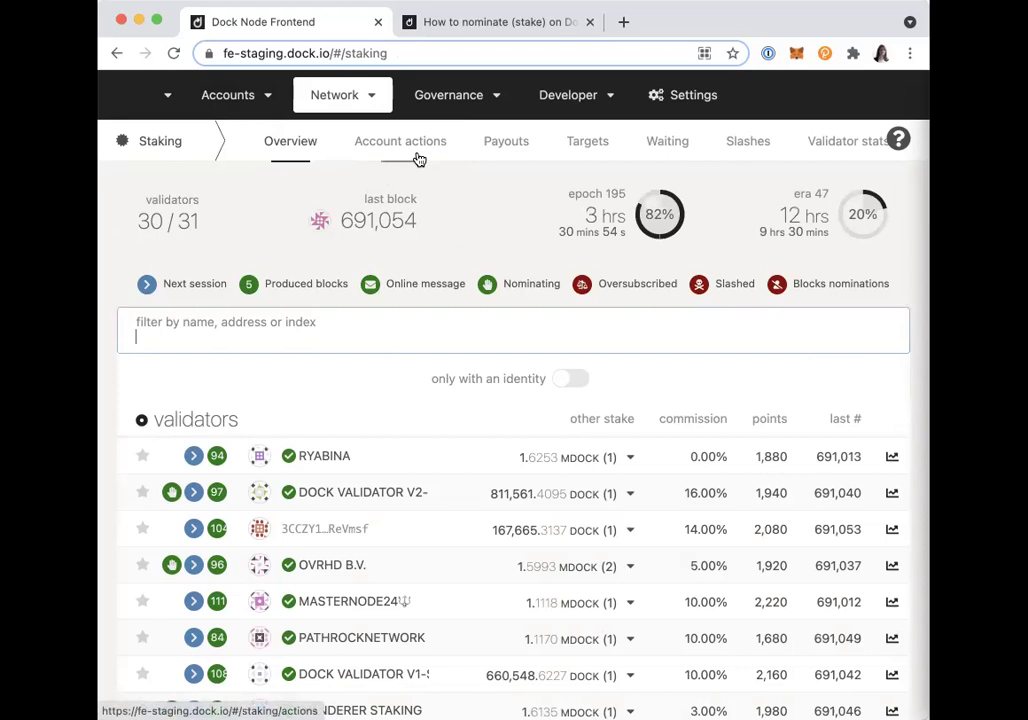
click(418, 158)
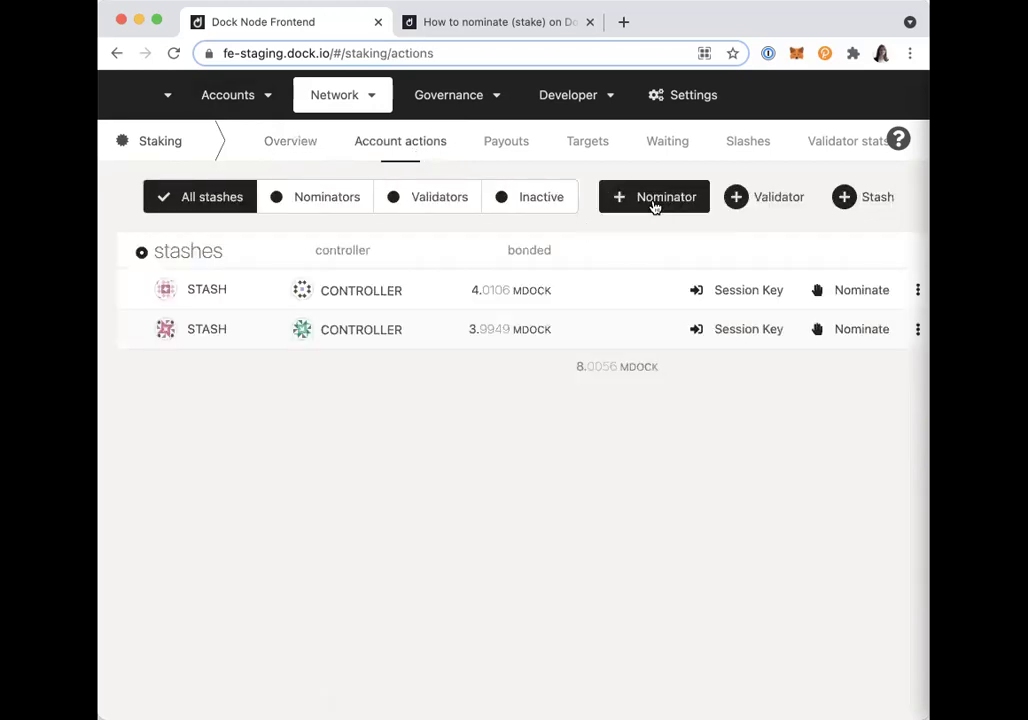
click(655, 199)
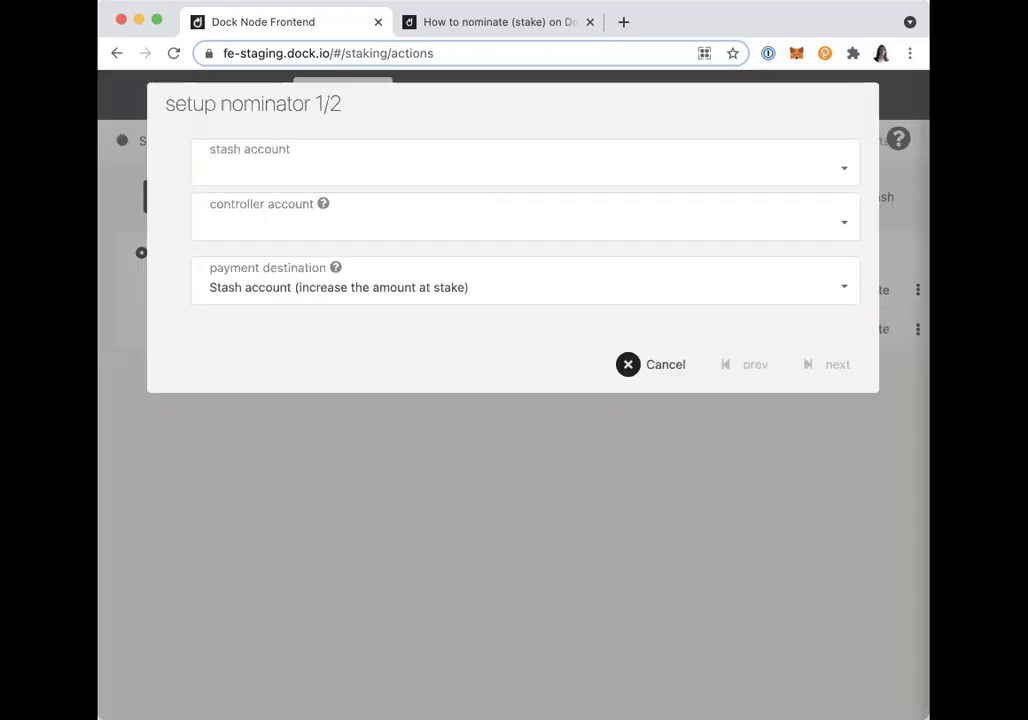
- Choose STASH TEST as the nominator's stash account and CONTROLLER TEST as its controller account
click(663, 174)
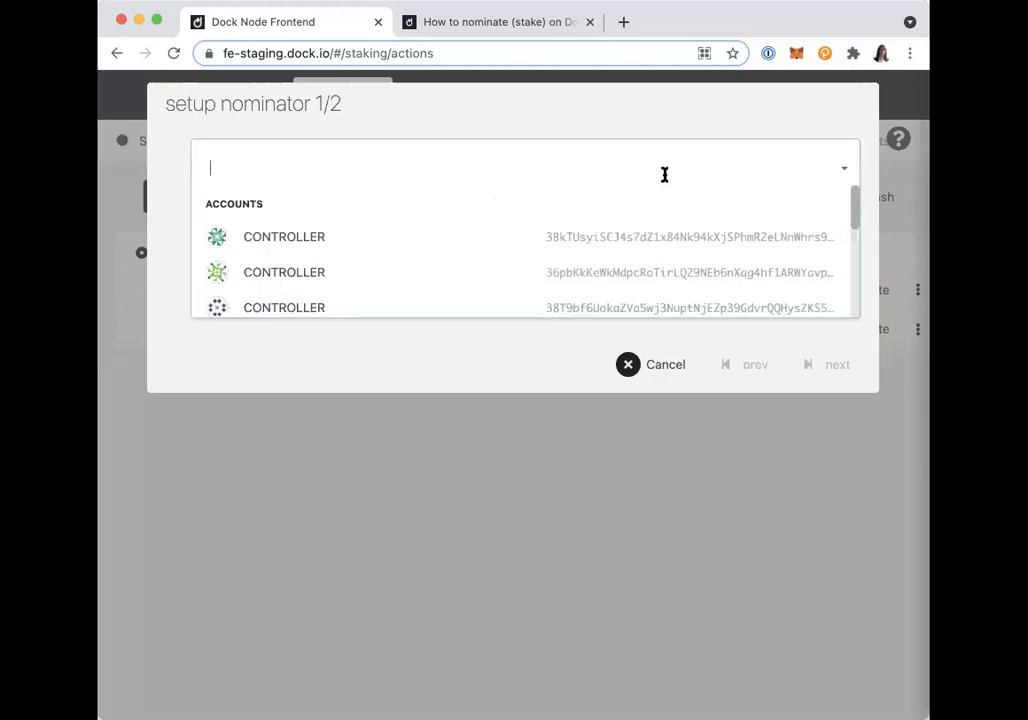
scroll(645, 273, down, 10)
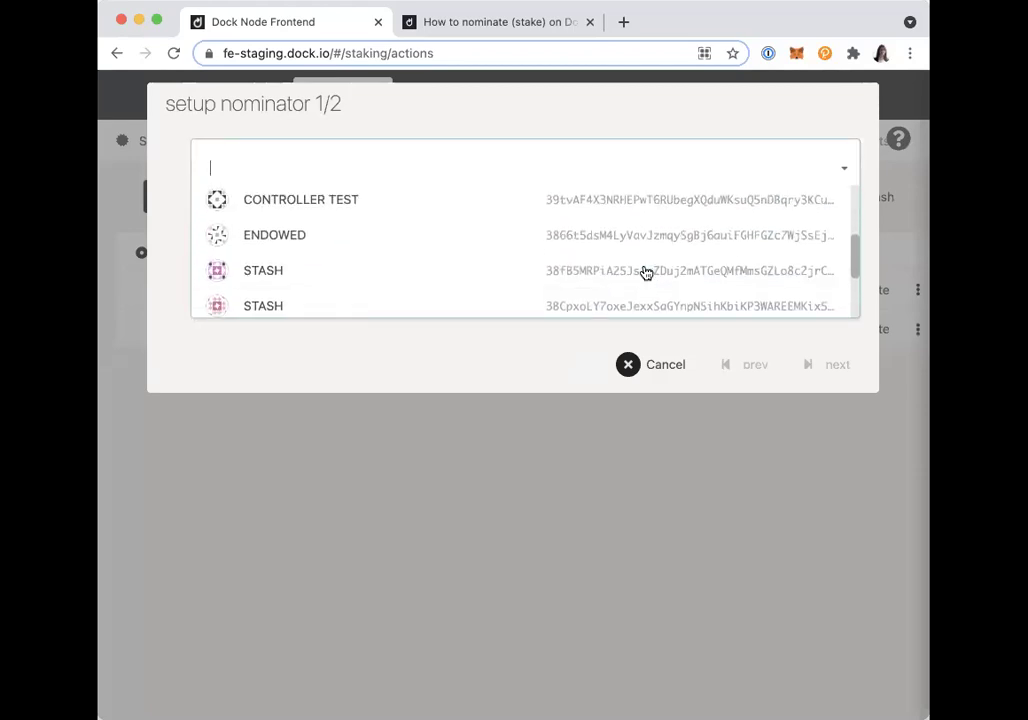
click(579, 268)
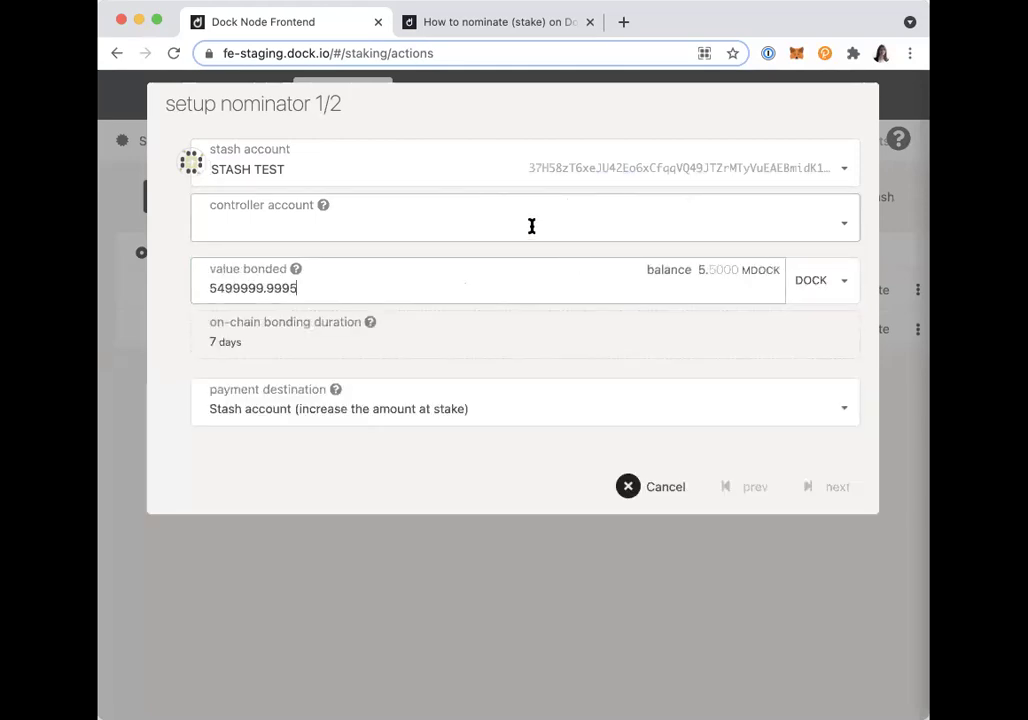
click(531, 226)
scroll(500, 324, down, 3)
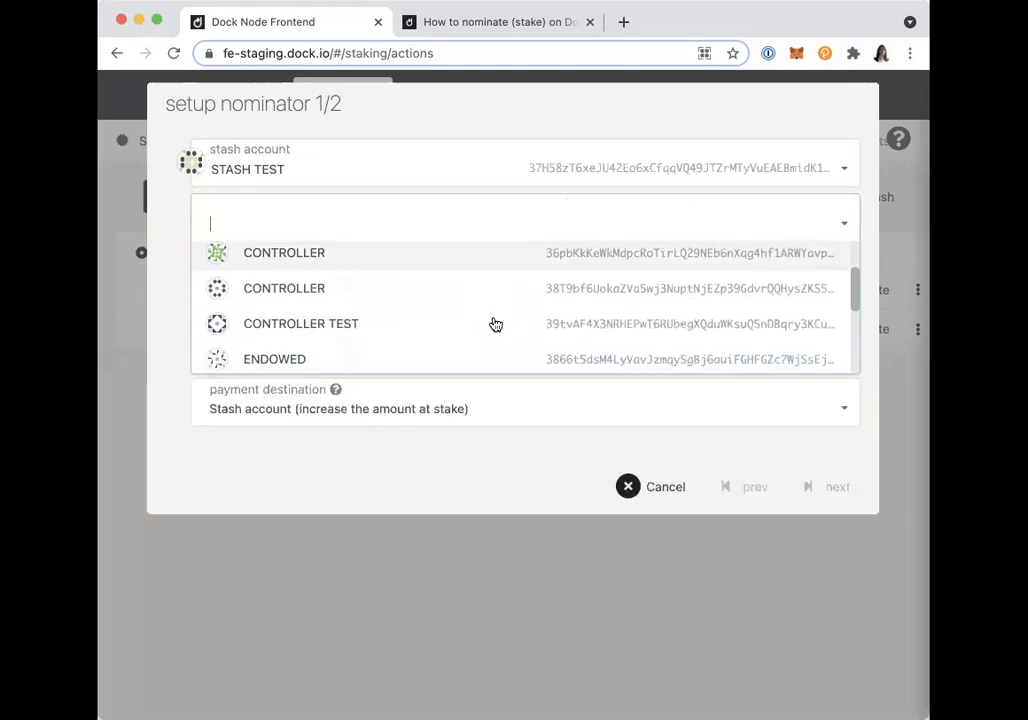
click(480, 325)
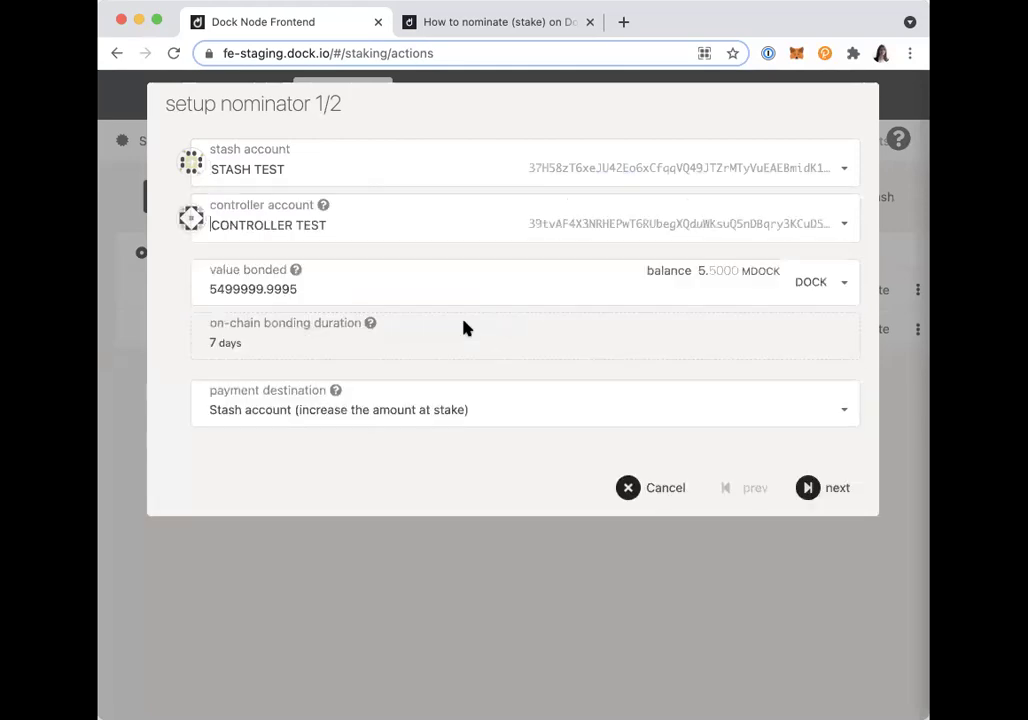
- Set the nominator's bonded value to 1000000 DOCK
click(329, 288)
drag(329, 288, 211, 285)
key(BackSpace)
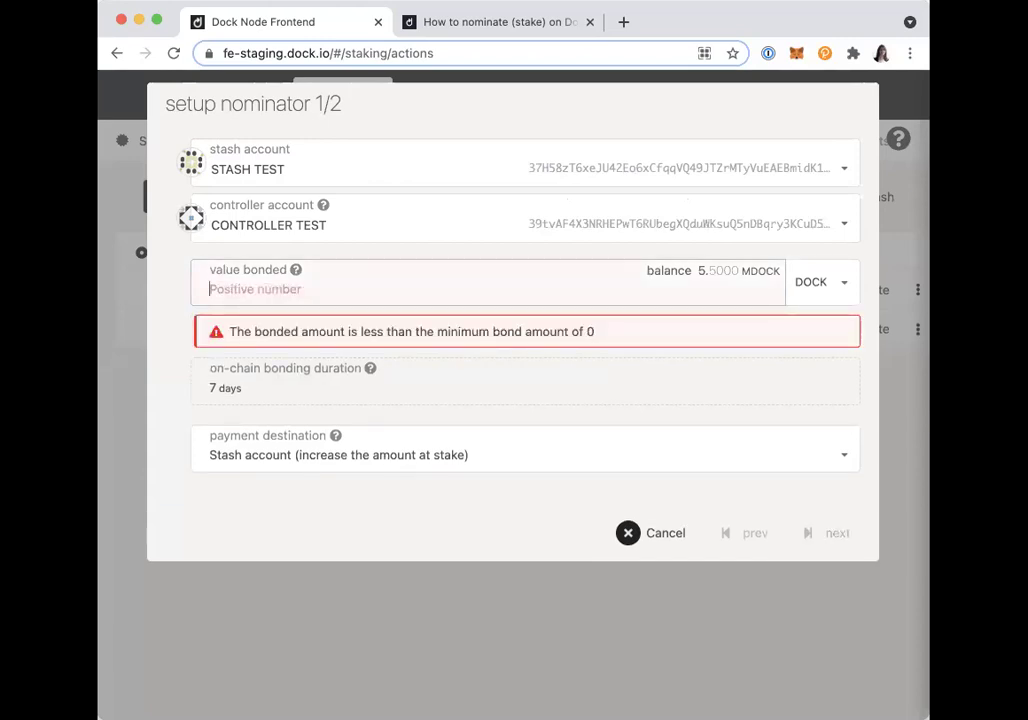
text(10)
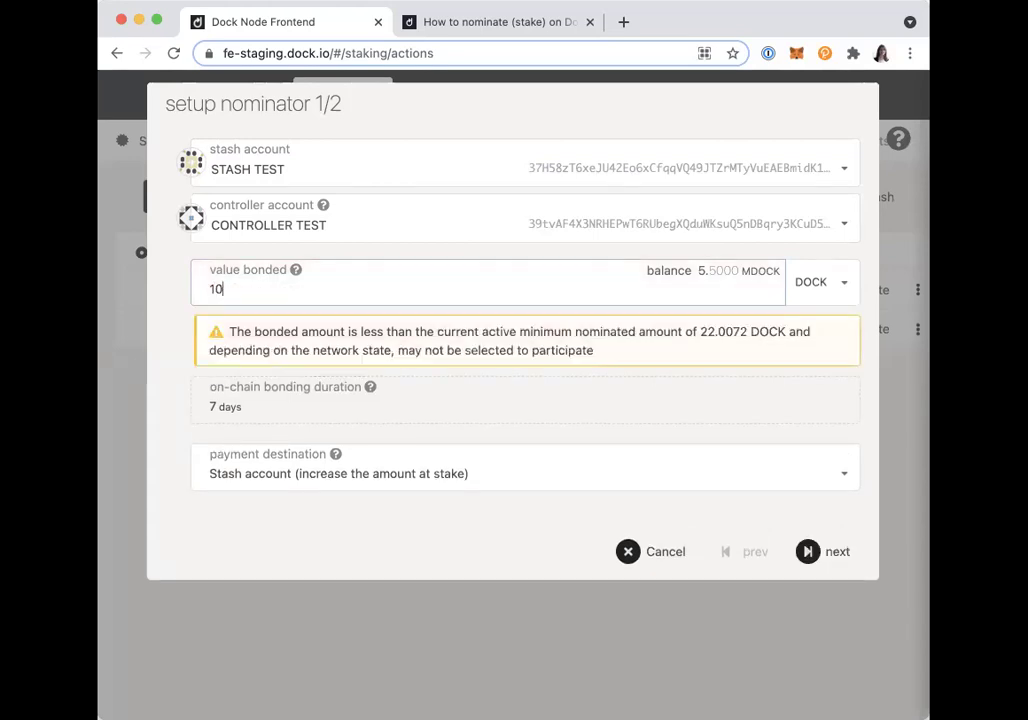
text(00000)
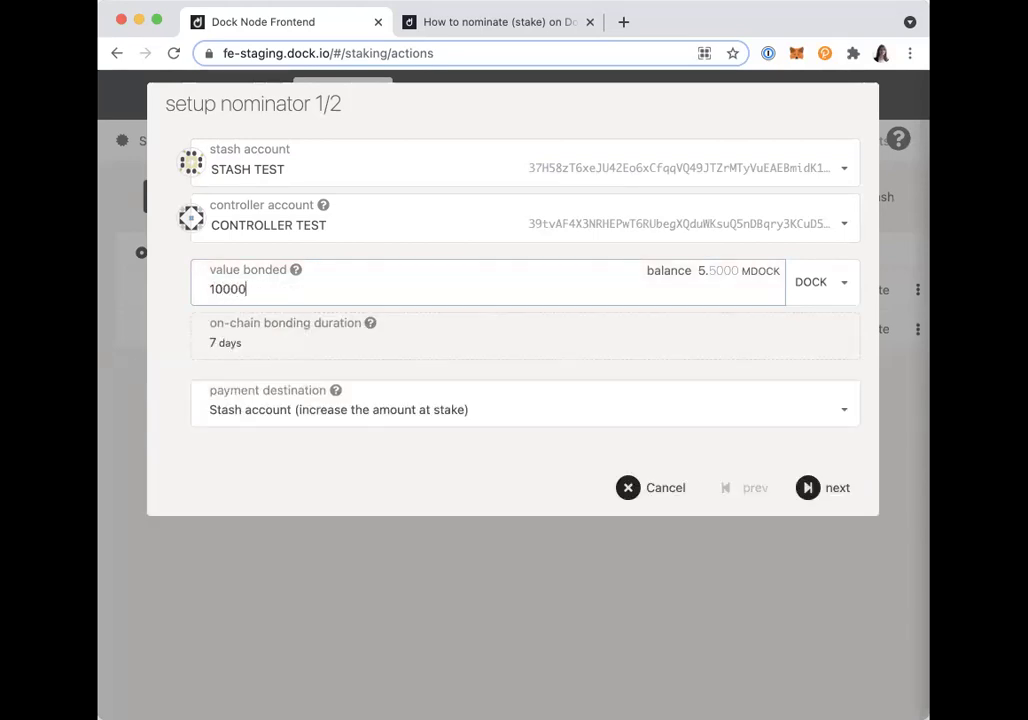
click(330, 248)
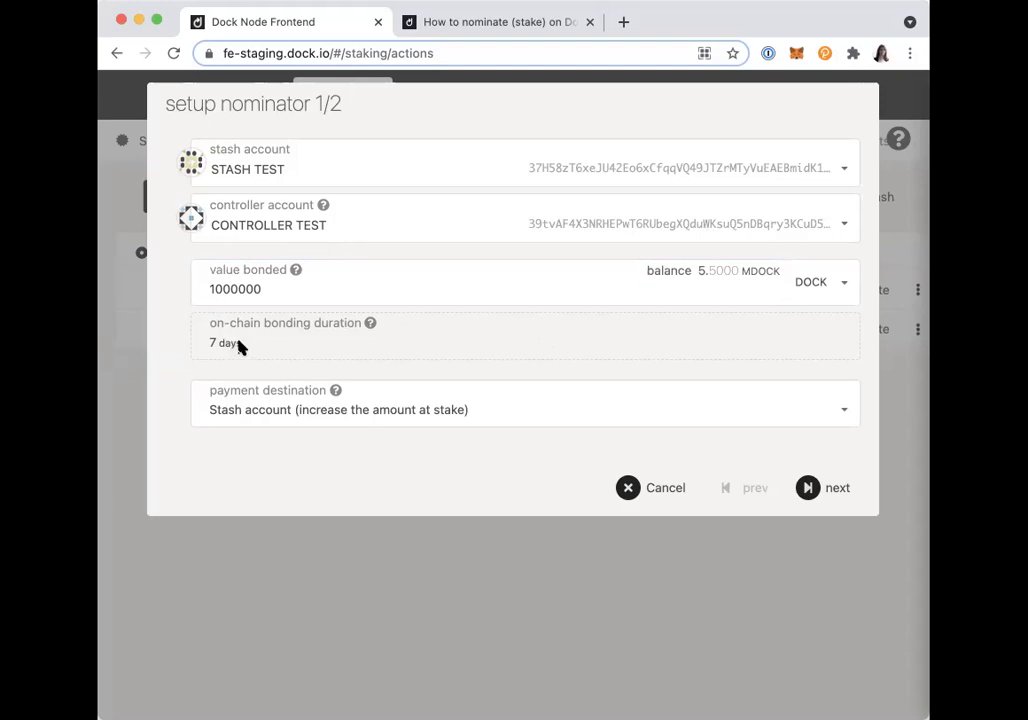
- Choose "Stash account (increase the amount at stake)" as payment destination and proceed to the nominator's validator selection
click(533, 406)
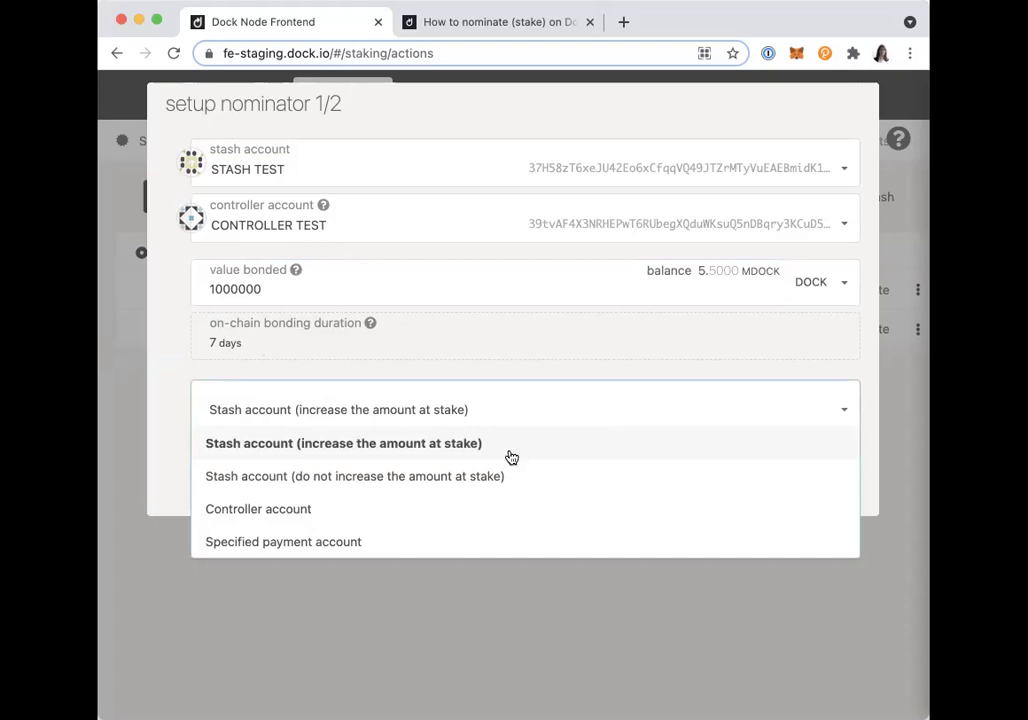
click(511, 445)
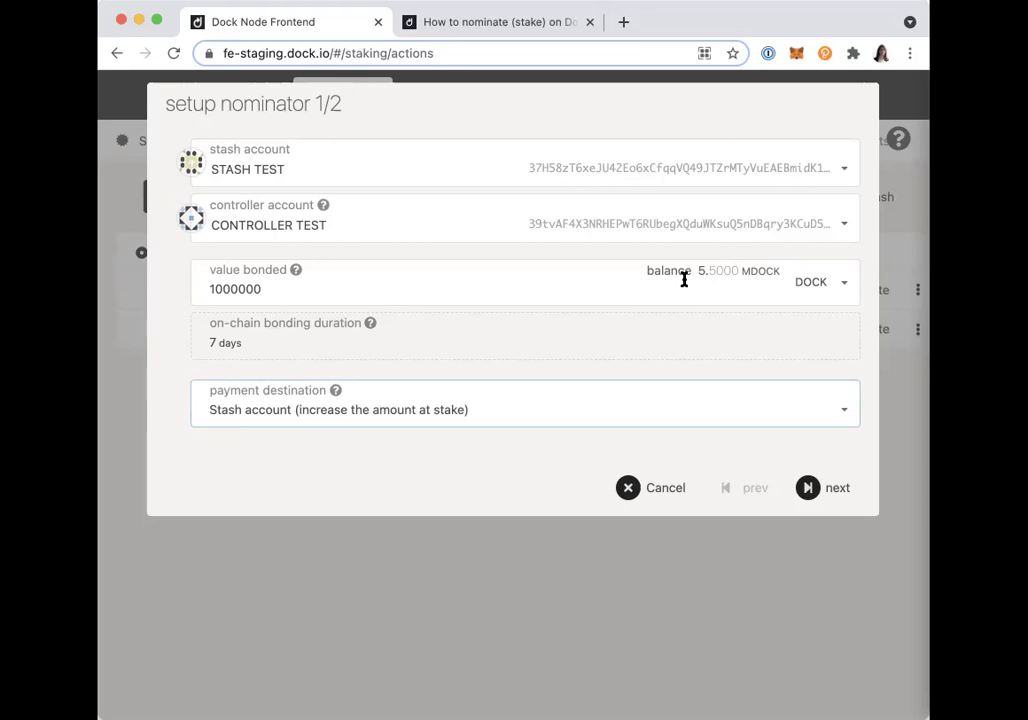
click(822, 488)
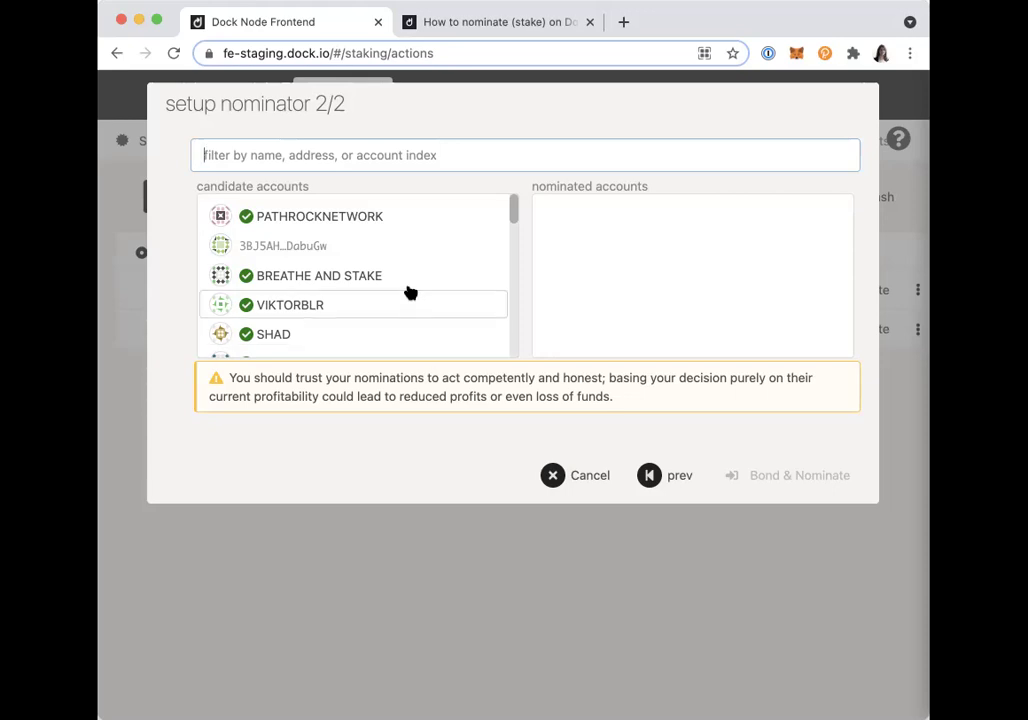
- Nominate the validators PATHROCKNETWORK, BREATHE AND STAKE, SHAD and WANDERER STAKING, and request the bond and nominate transaction
click(402, 217)
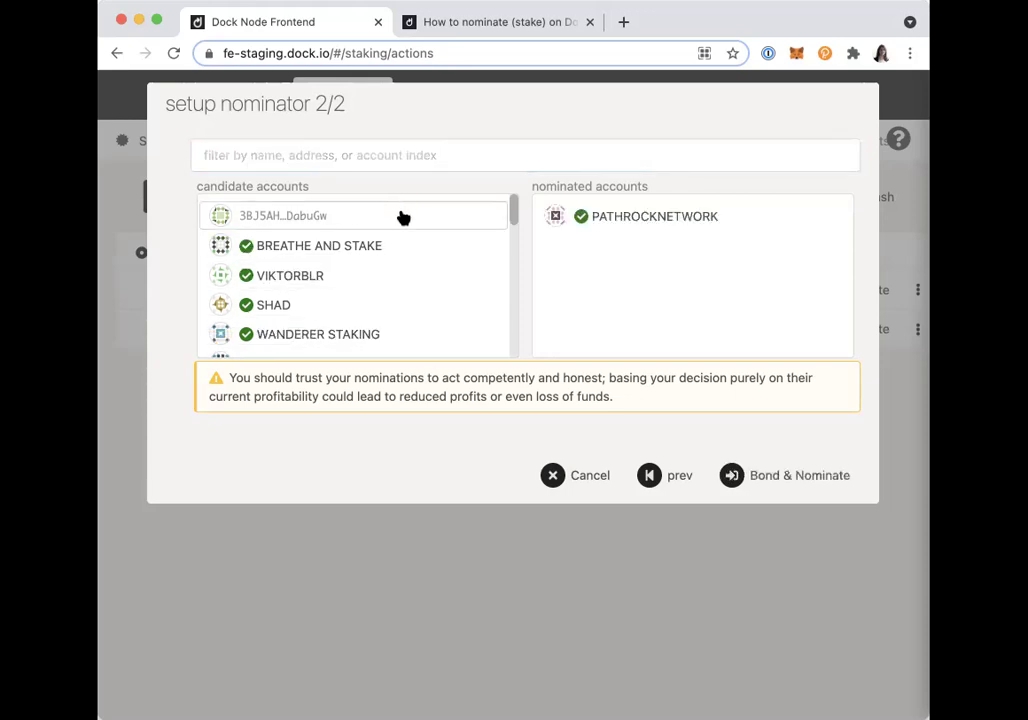
click(396, 246)
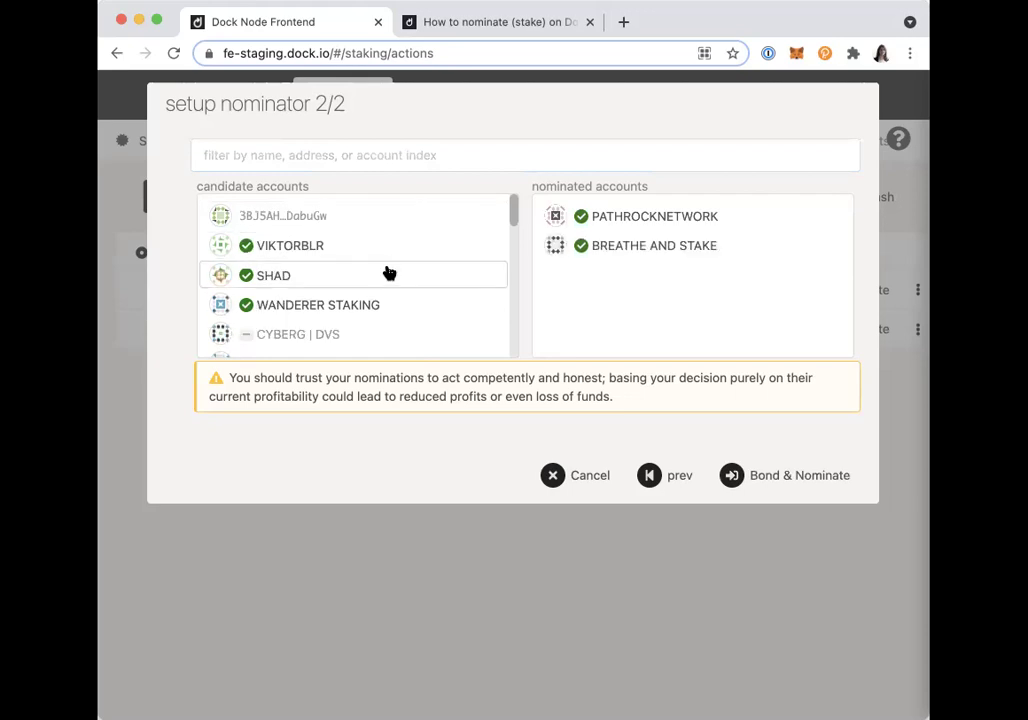
click(388, 275)
click(388, 276)
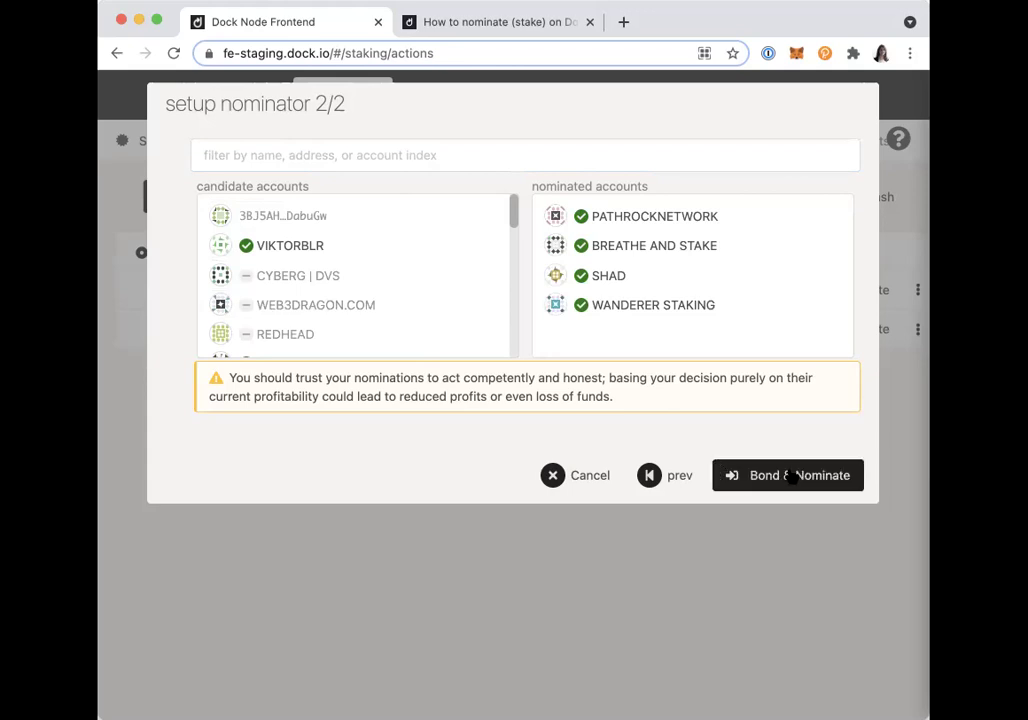
click(792, 480)
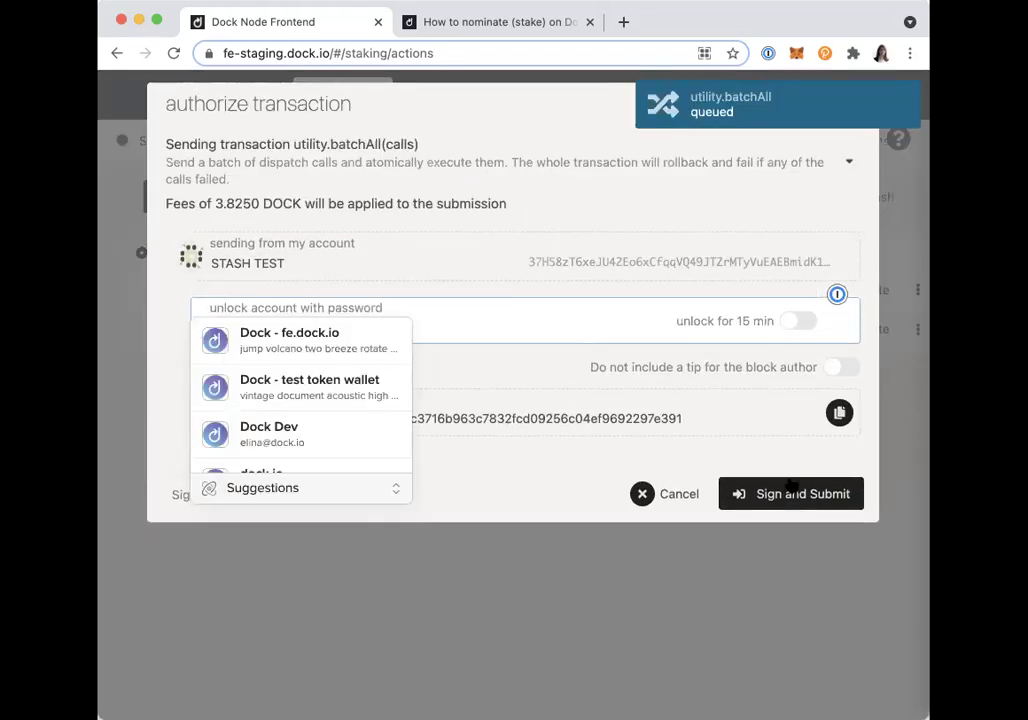
- Authorize the transaction with the stash account's password, keep the account unlocked for 15 min, and sign and submit it
click(558, 299)
click(521, 327)
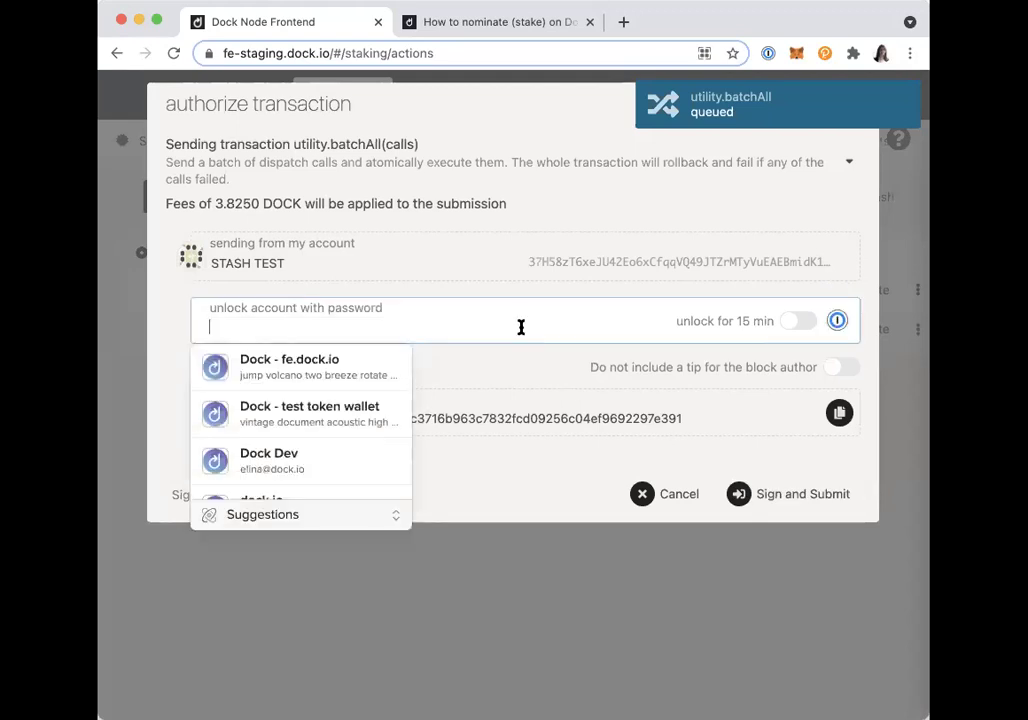
text(••••)
click(557, 298)
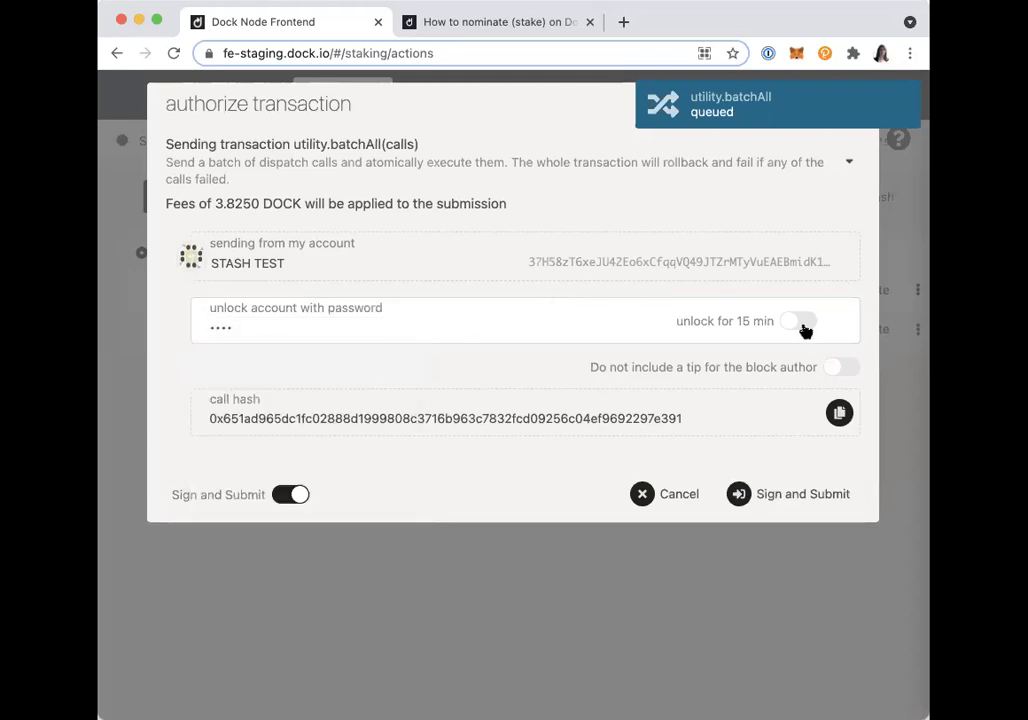
click(803, 322)
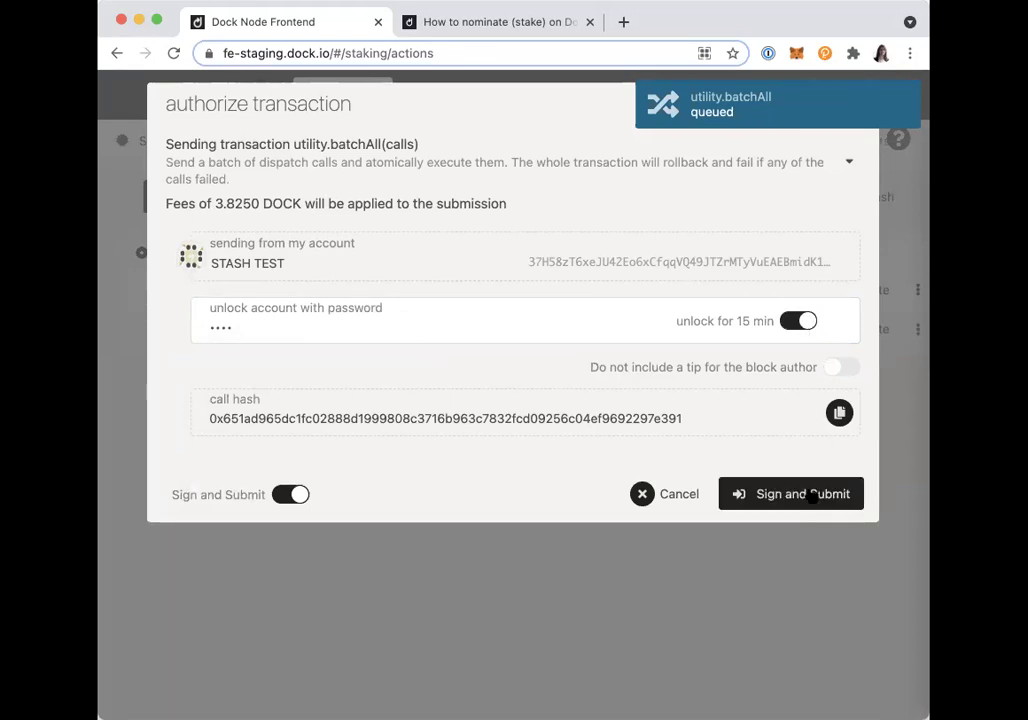
click(806, 501)
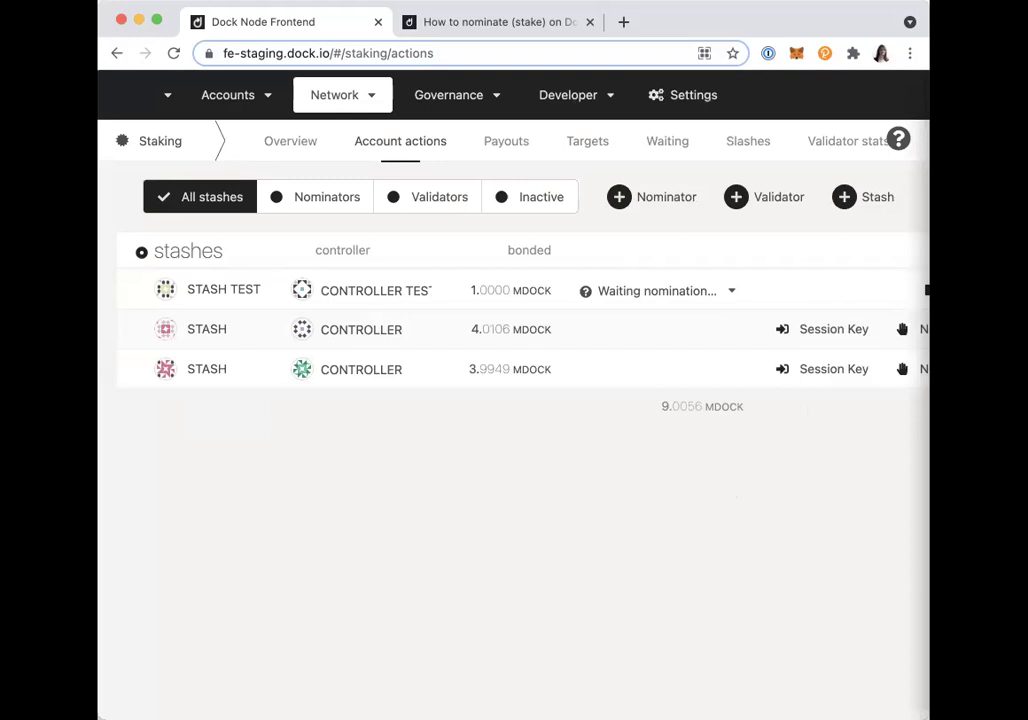
- Expand the waiting nominations of the STASH TEST stash to check the nominated validators
drag(936, 493, 984, 493)
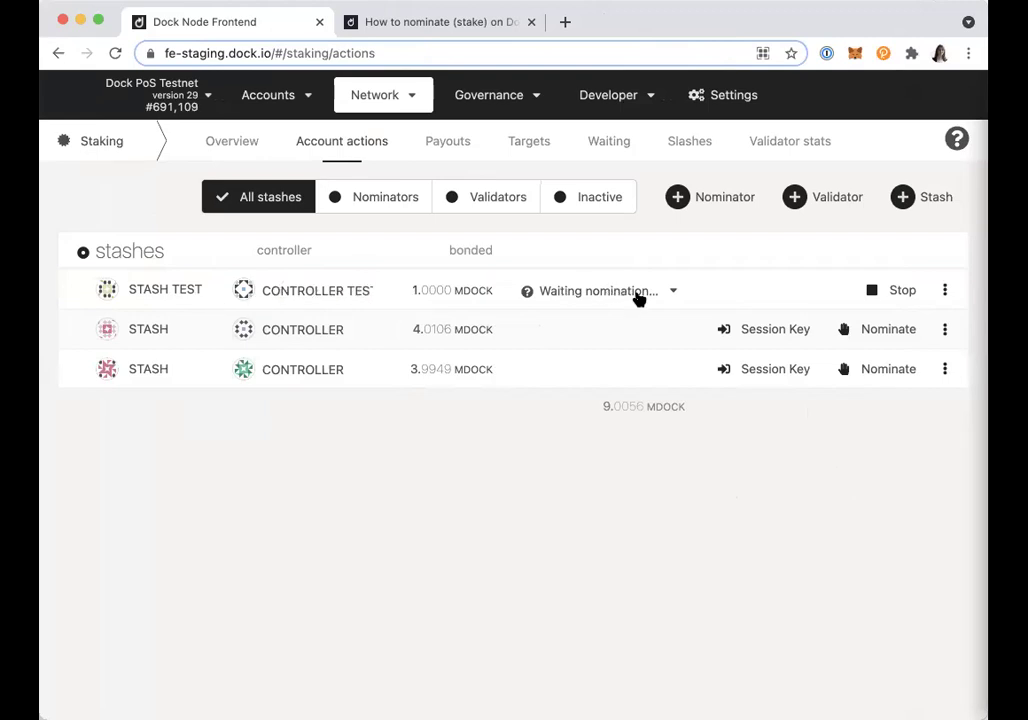
click(636, 293)
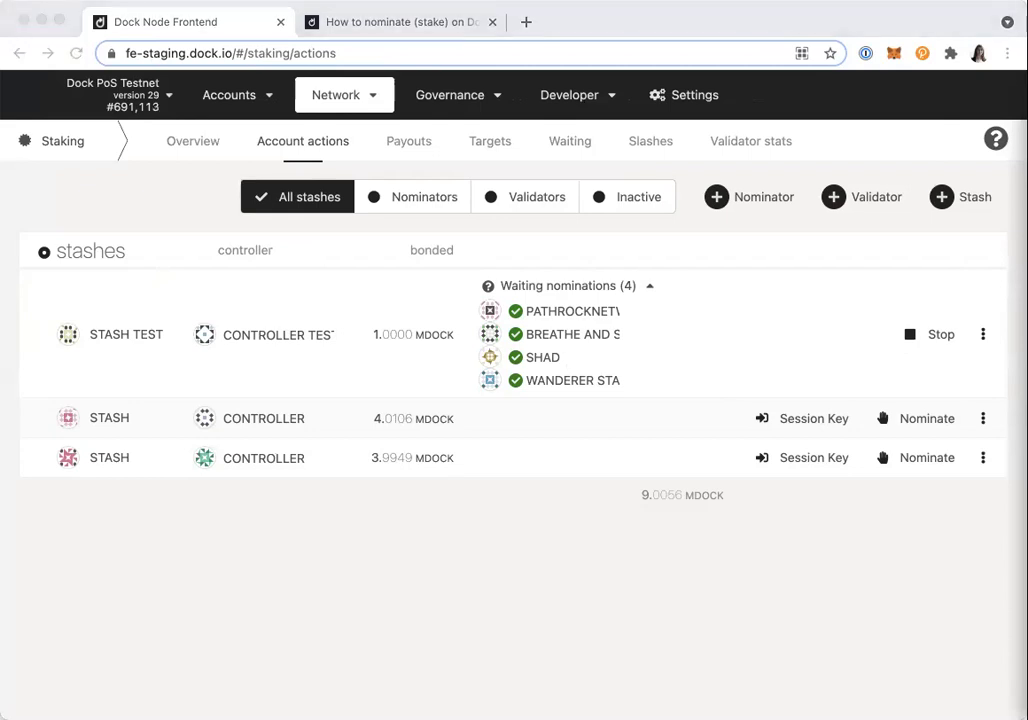
click(470, 534)
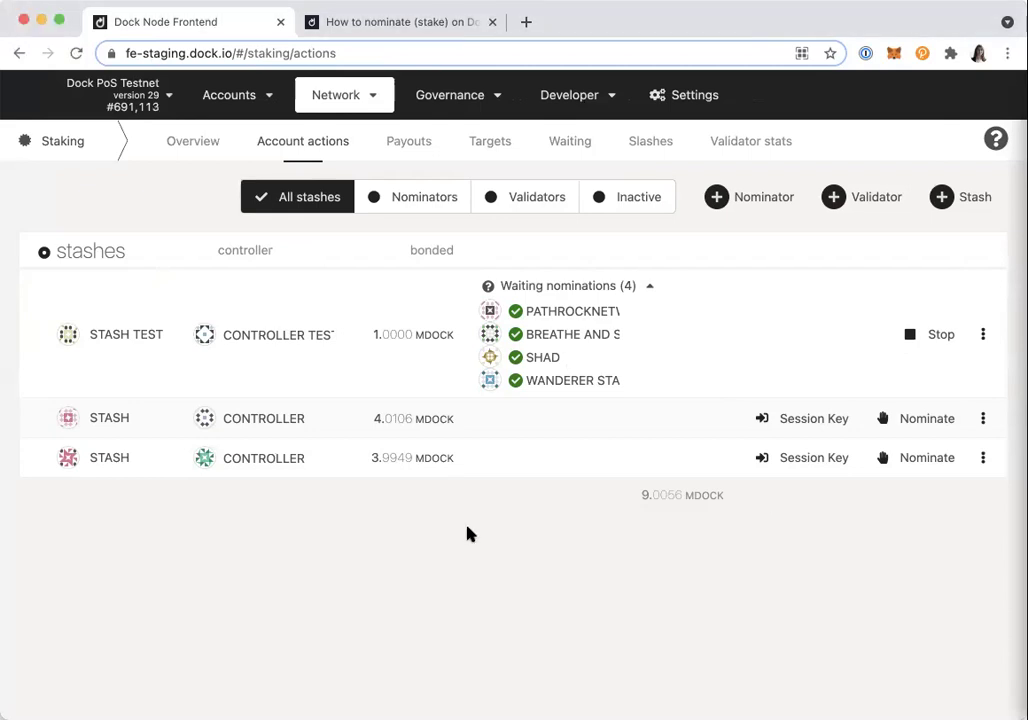
- Switch to the Dock documentation article "How to nominate (stake) on Dock" and view its beginning
click(390, 22)
scroll(404, 131, up, 10)
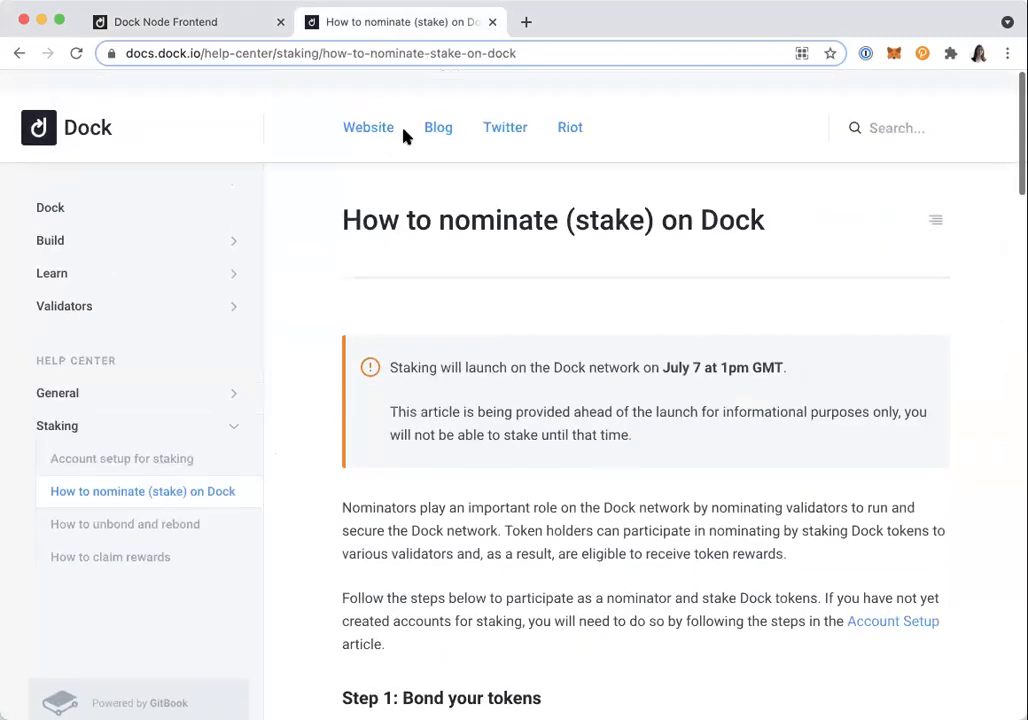
scroll(404, 131, down, 1)
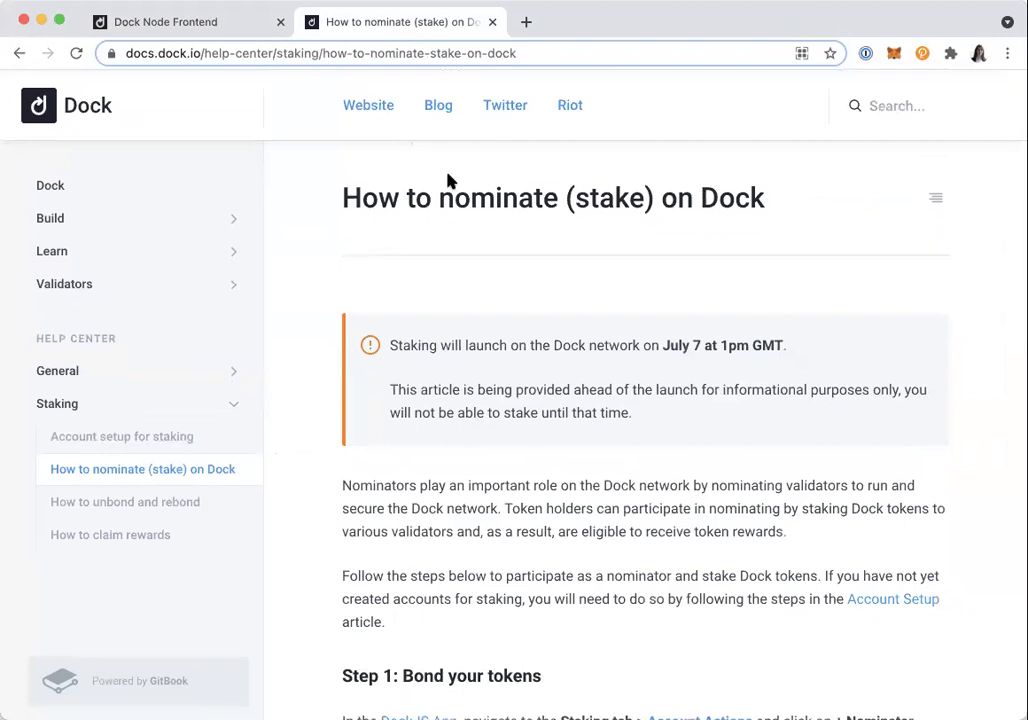